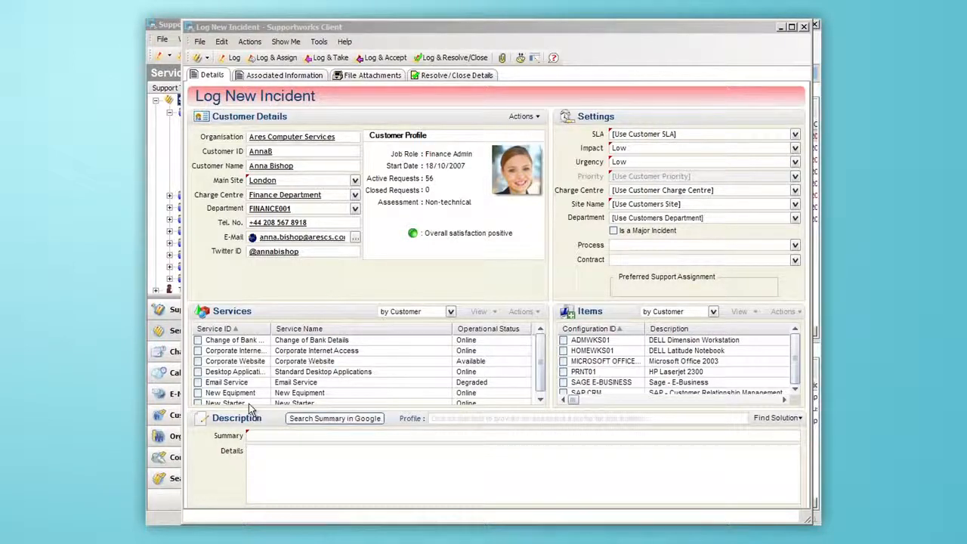
# Link the Email Service to the incident and choose the profile Software -> MS Office -> Outlook.
pyautogui.click(198, 383)
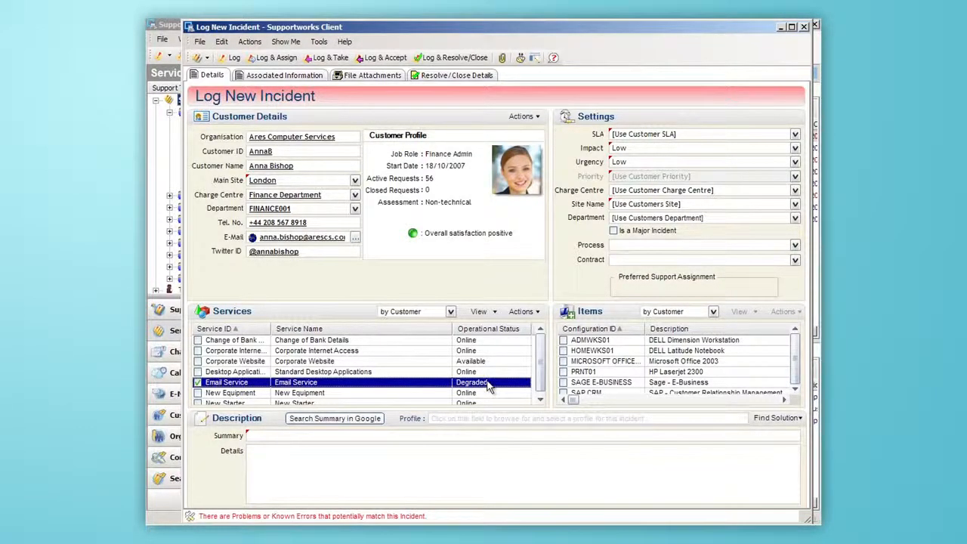
pyautogui.click(438, 420)
pyautogui.doubleClick(357, 293)
pyautogui.doubleClick(369, 328)
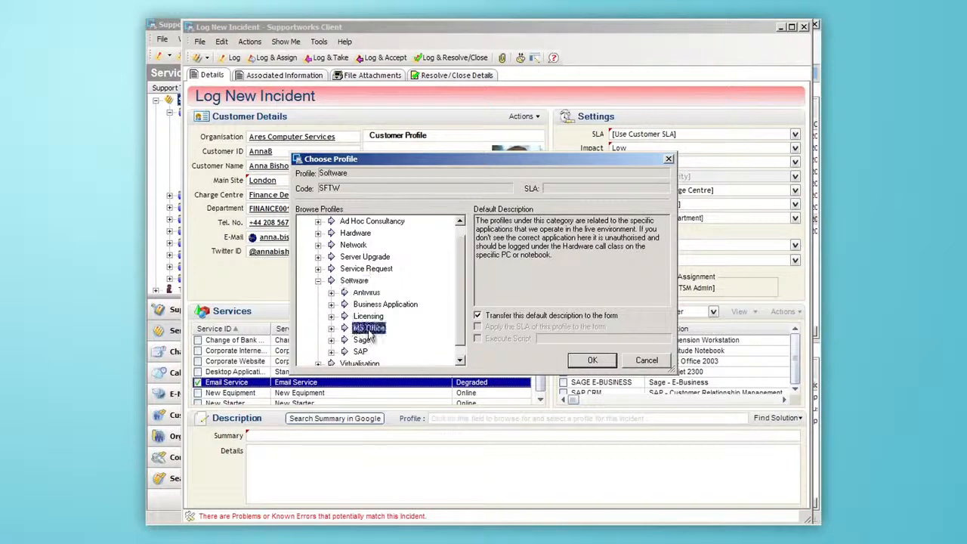
pyautogui.click(373, 329)
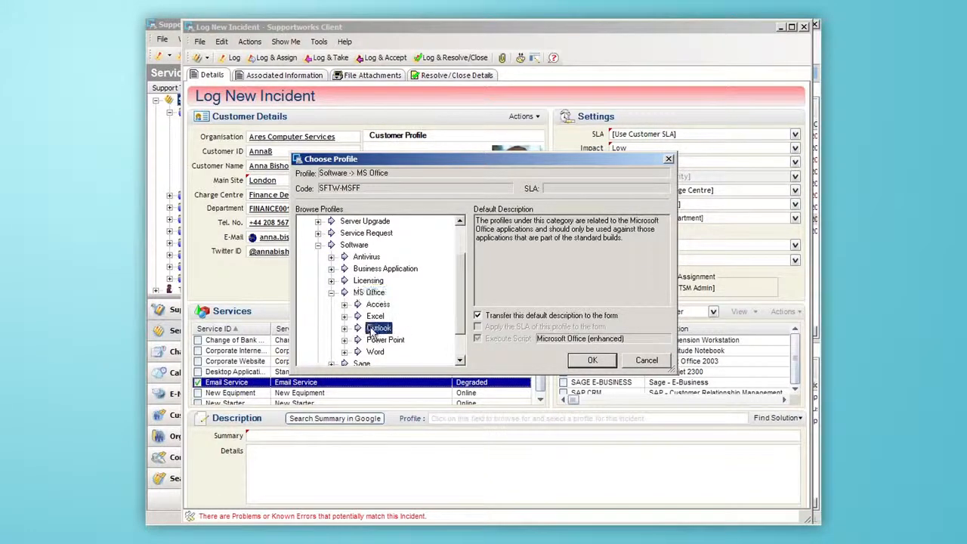
pyautogui.click(589, 360)
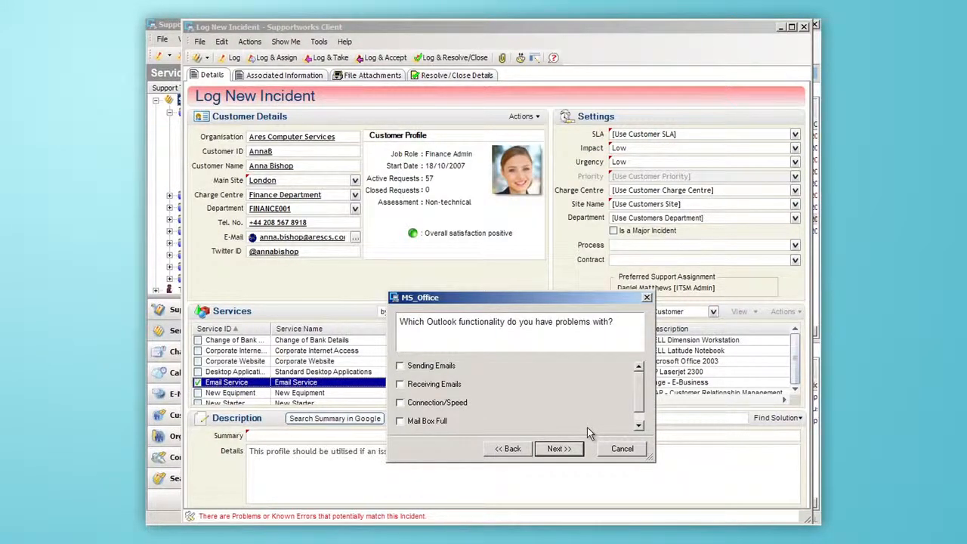
# Complete the Outlook questionnaire: problems with Sending Emails and Receiving Emails, Yes for the LAN connection, and No for connecting remotely.
pyautogui.click(400, 366)
pyautogui.click(400, 385)
pyautogui.click(573, 452)
pyautogui.click(401, 365)
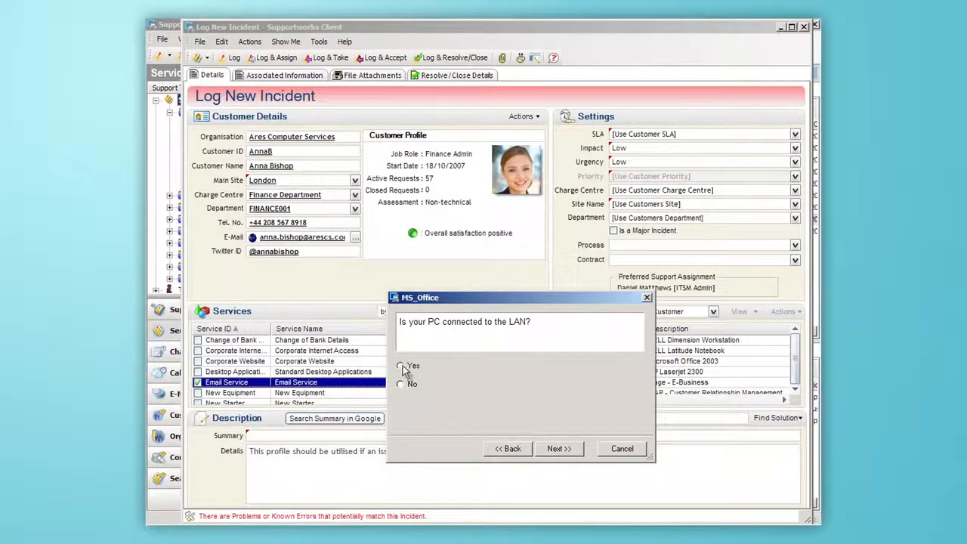
pyautogui.click(550, 452)
pyautogui.click(437, 366)
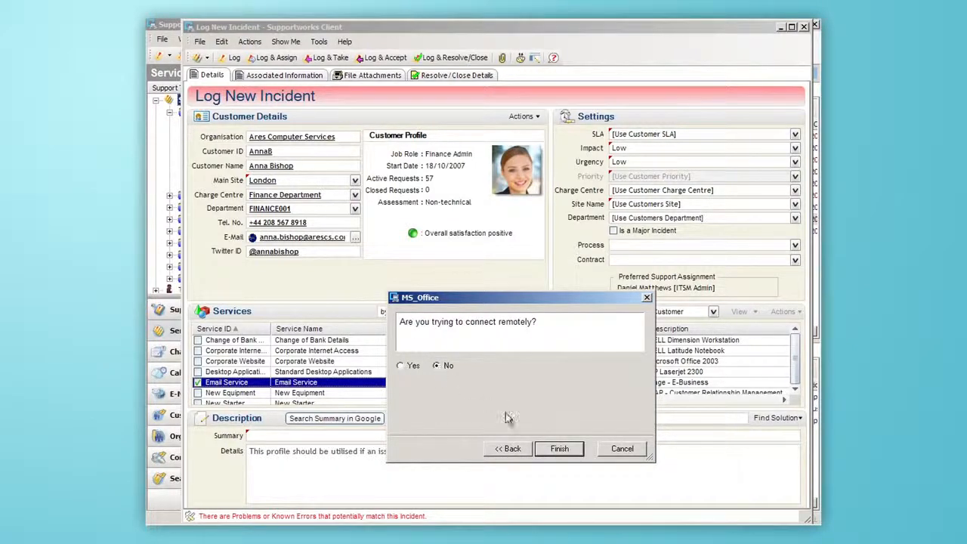
pyautogui.click(558, 450)
# Delete all the prefilled text from the incident's Details field.
pyautogui.click(408, 496)
pyautogui.moveTo(408, 497); pyautogui.dragTo(248, 432)
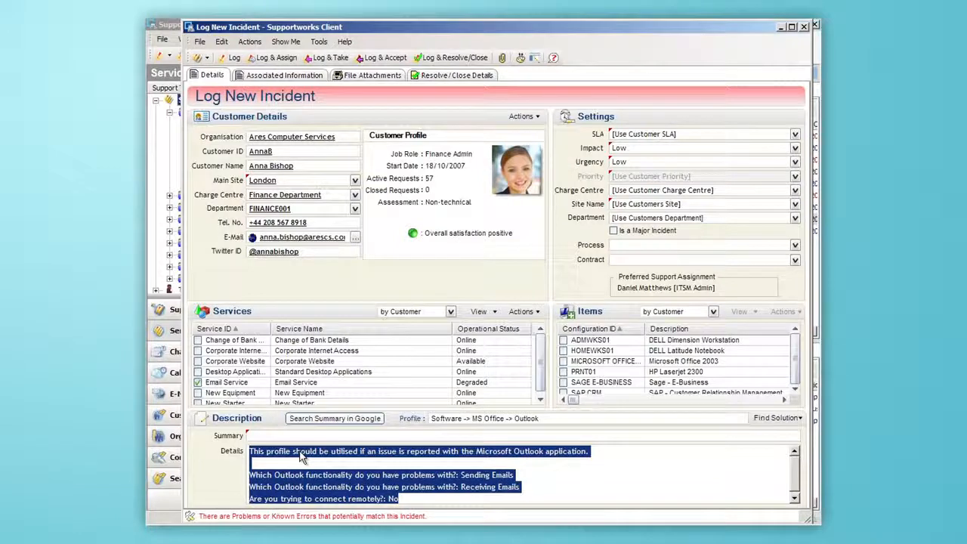
pyautogui.press('Delete')
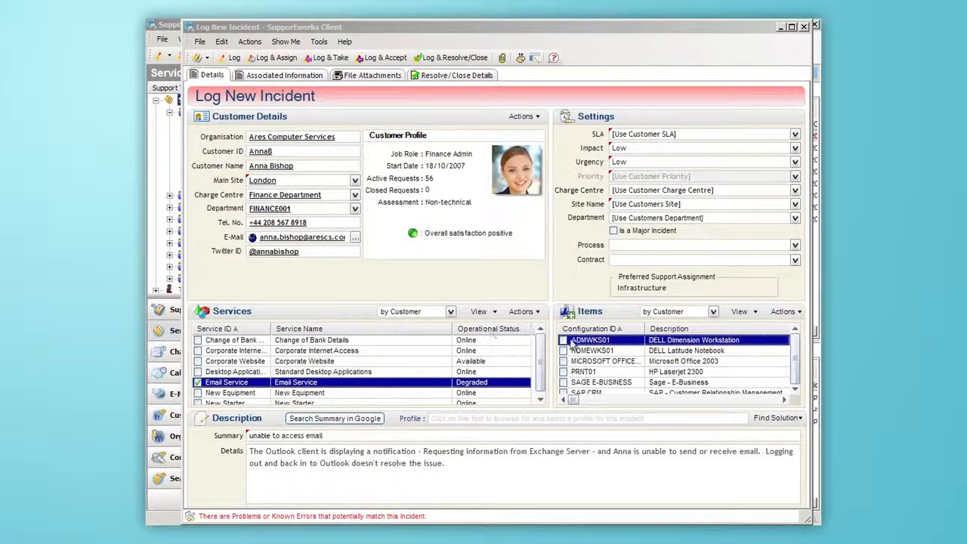
# Link the item ADMWKS01 to the incident and decline changing the request's priority.
pyautogui.click(564, 341)
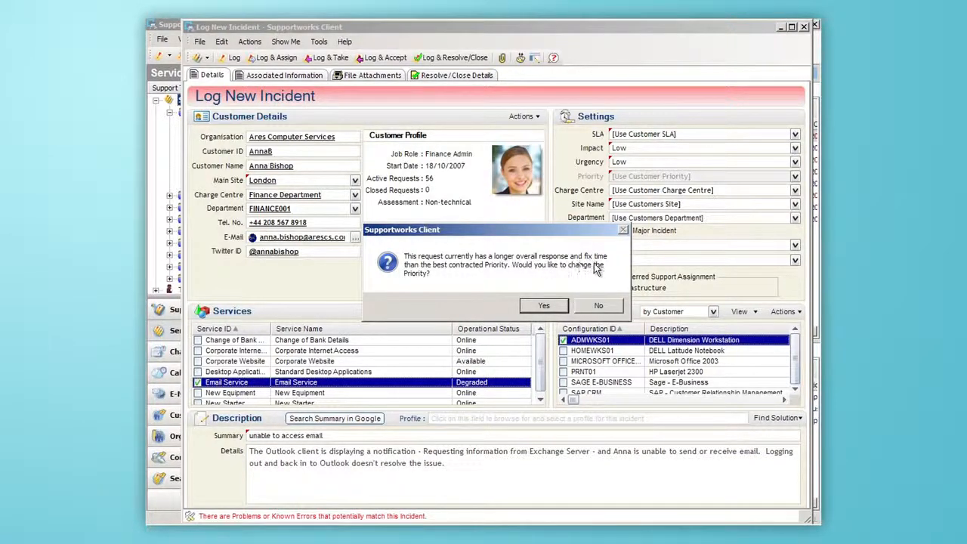
pyautogui.click(601, 307)
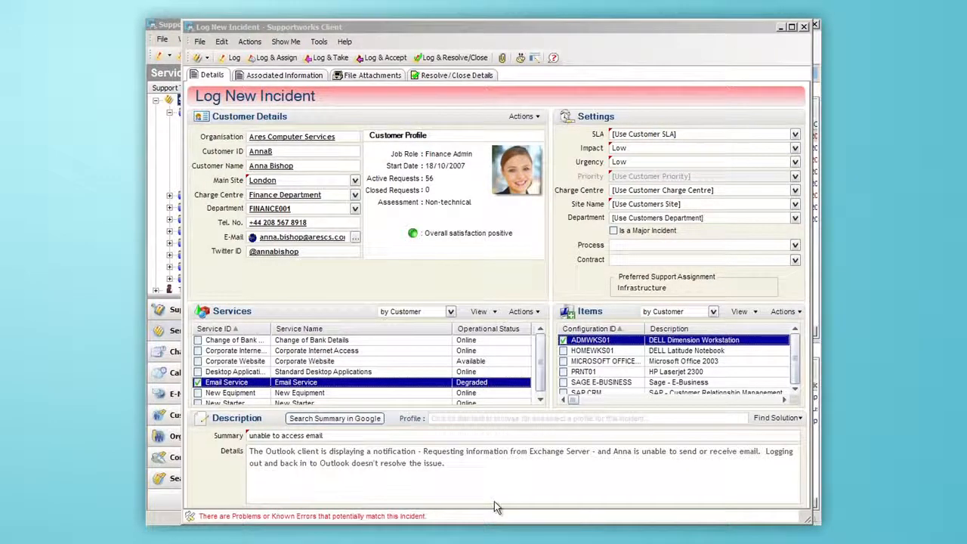
pyautogui.click(790, 419)
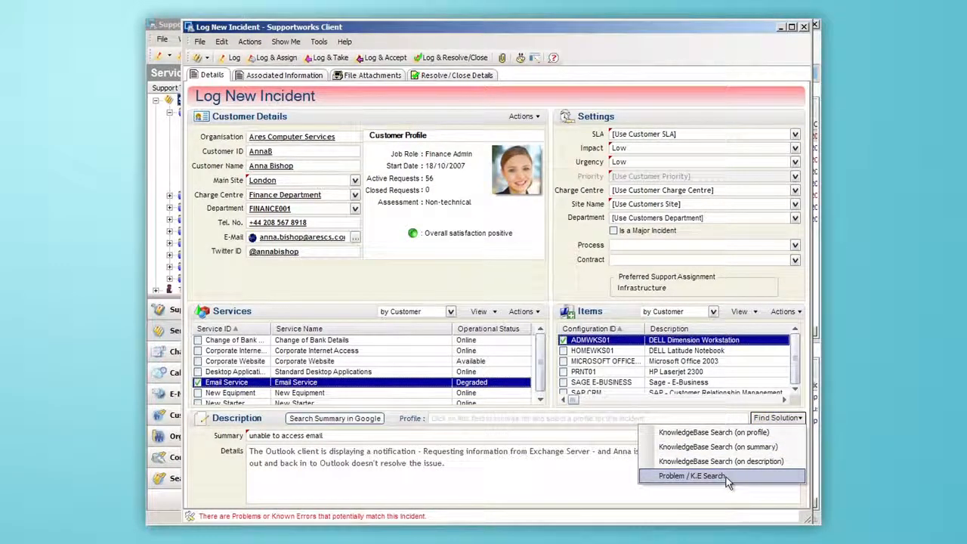
pyautogui.click(531, 490)
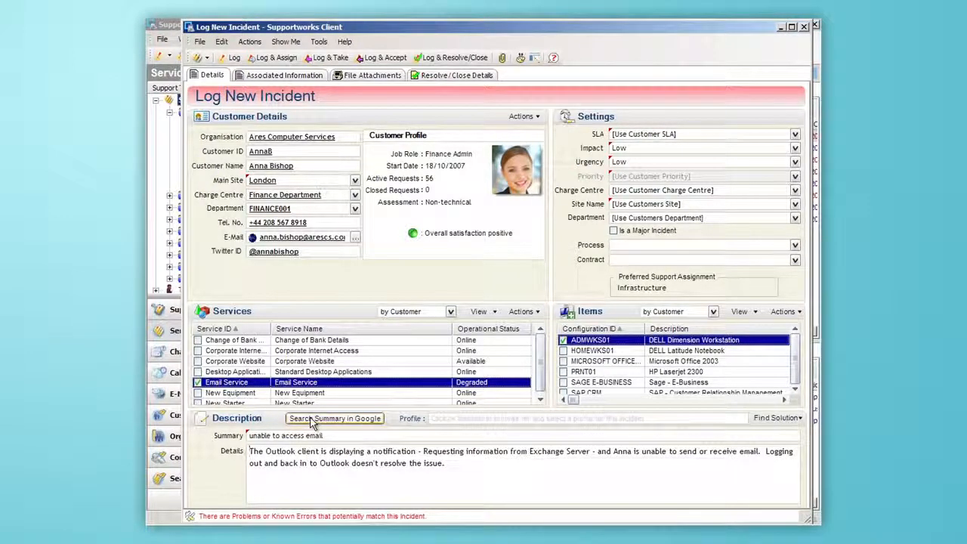
# Show the Email Service's child dependencies, view the CI details of its email server AUTHWKS03, and close the details.
pyautogui.click(484, 312)
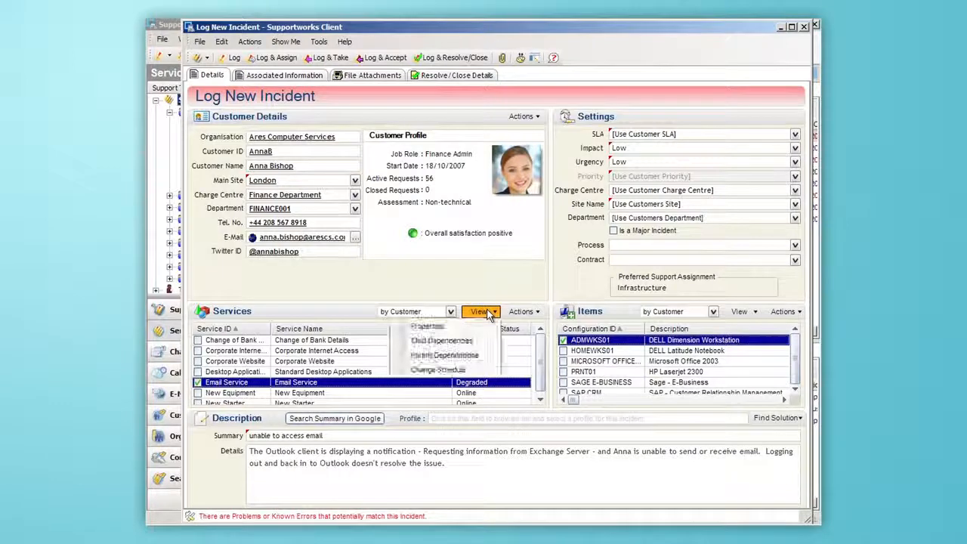
pyautogui.click(449, 341)
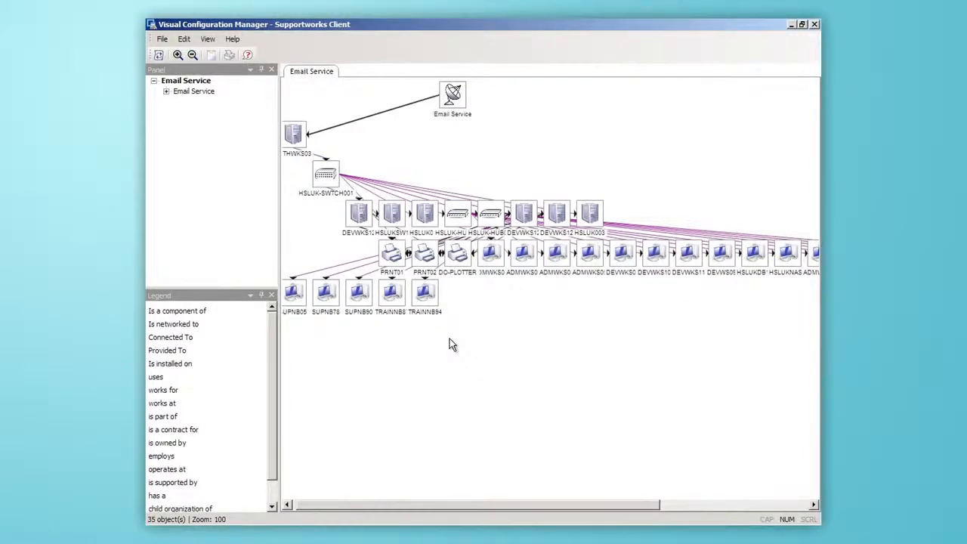
pyautogui.rightClick(296, 147)
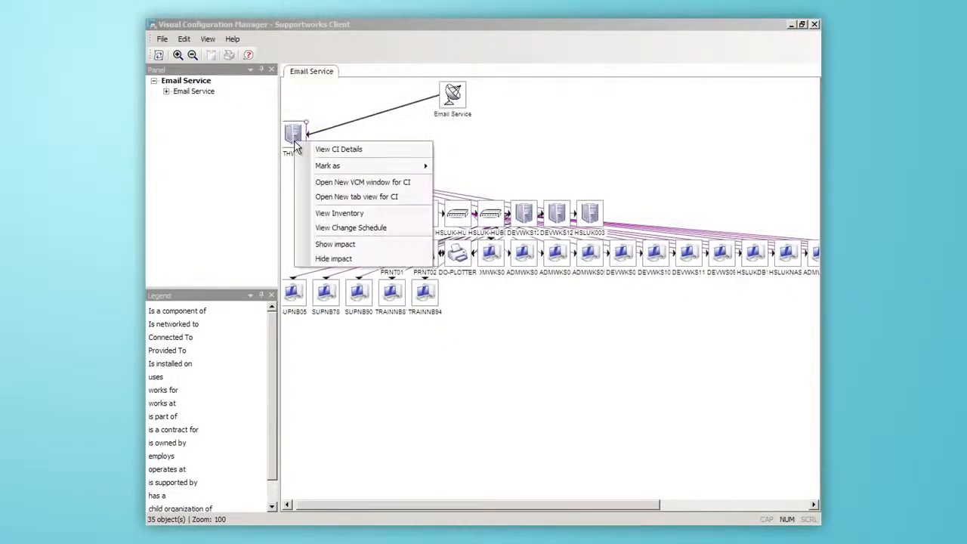
pyautogui.click(354, 151)
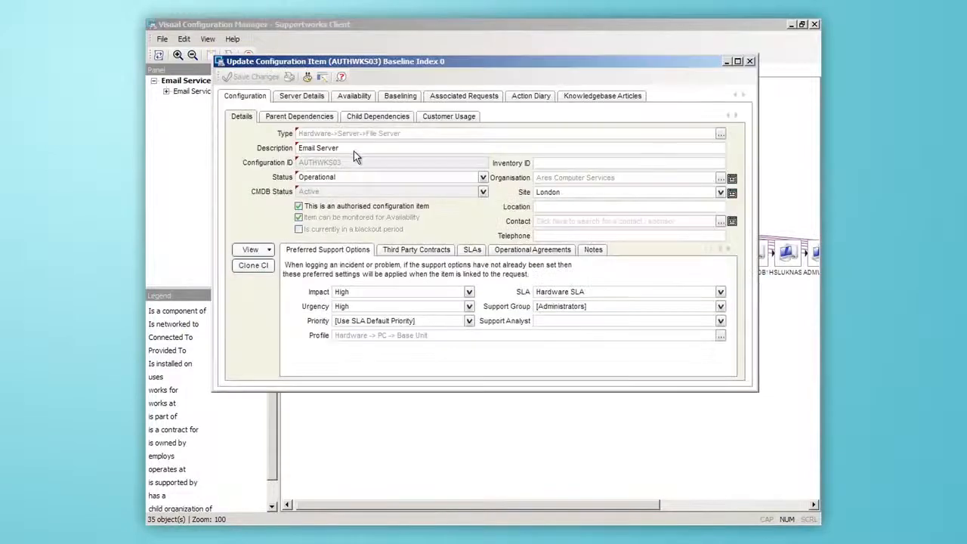
pyautogui.click(750, 61)
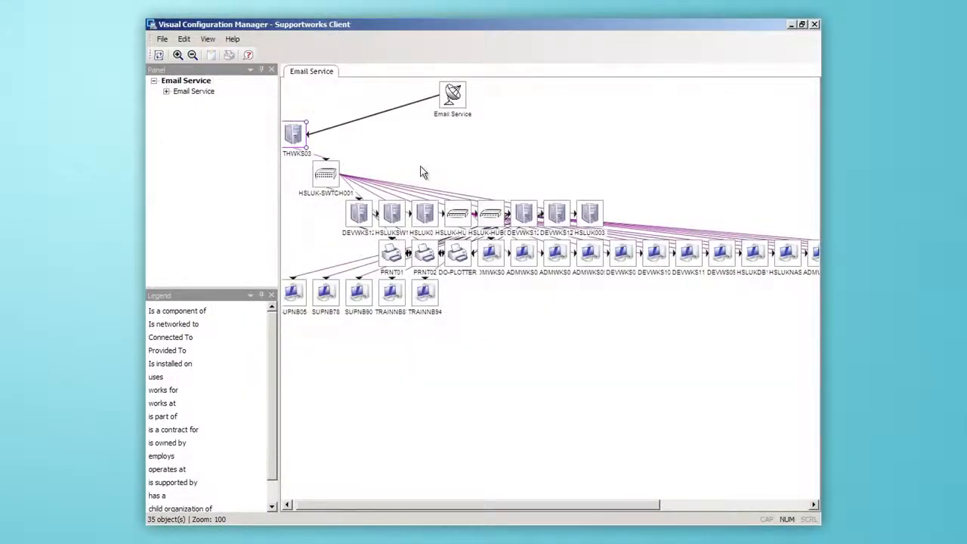
# Show the impact of the server below the HSLUK-SWTCH001 switch that starts its row, and close the dependency diagram.
pyautogui.rightClick(359, 218)
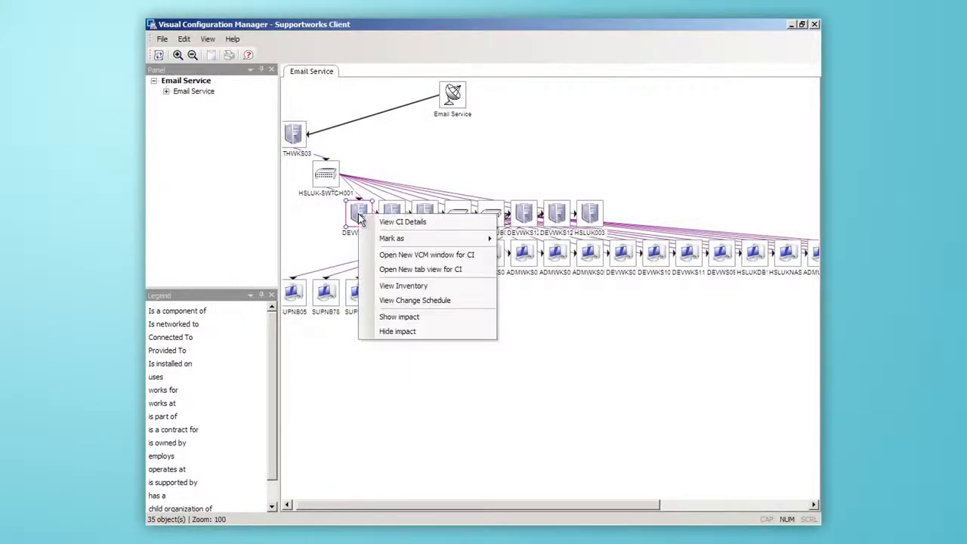
pyautogui.click(405, 316)
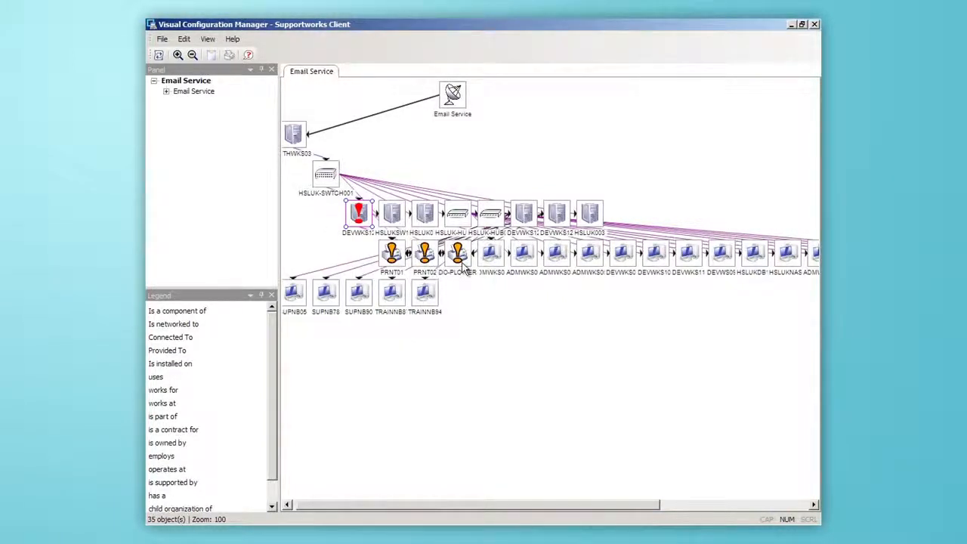
pyautogui.moveTo(511, 349)
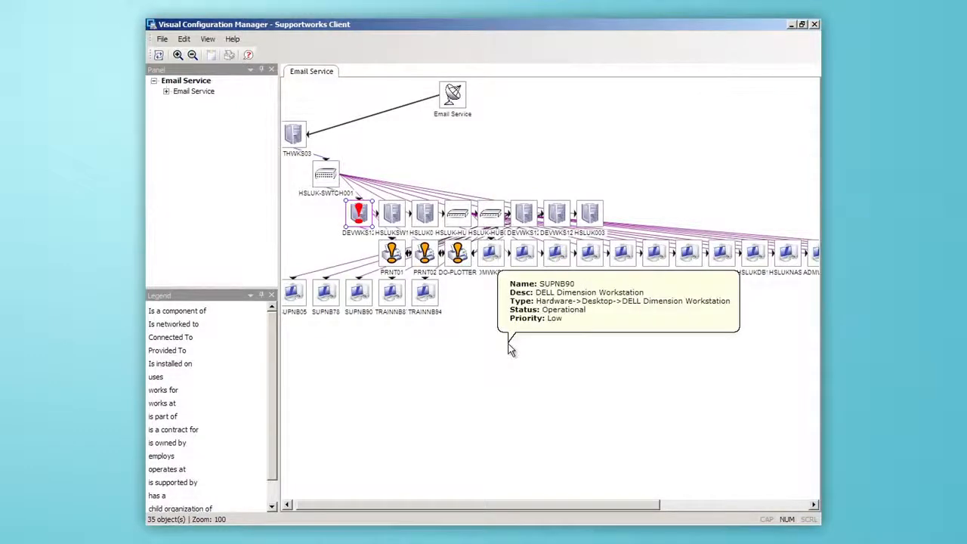
pyautogui.click(814, 25)
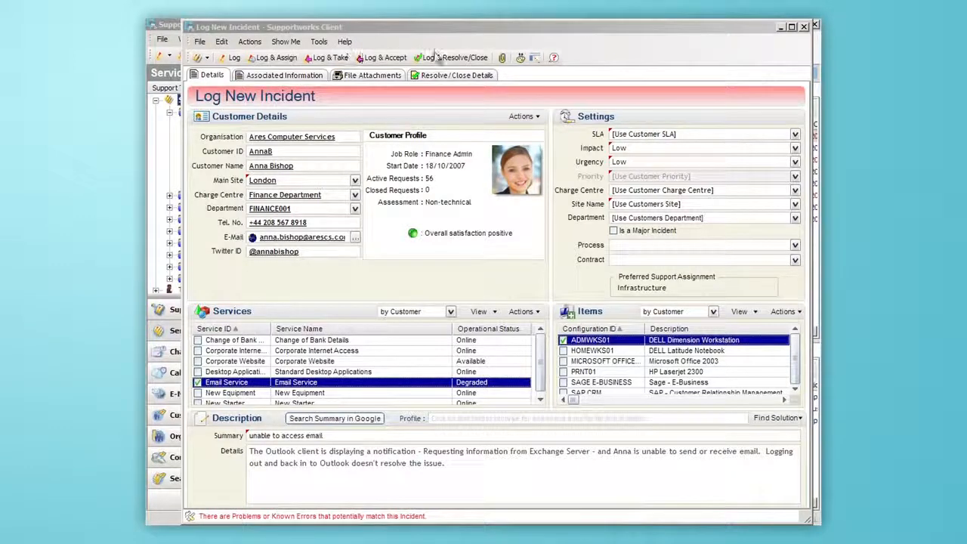
# Log the incident and assign it to the ITSM Admin analyst in the Administrators group.
pyautogui.click(280, 59)
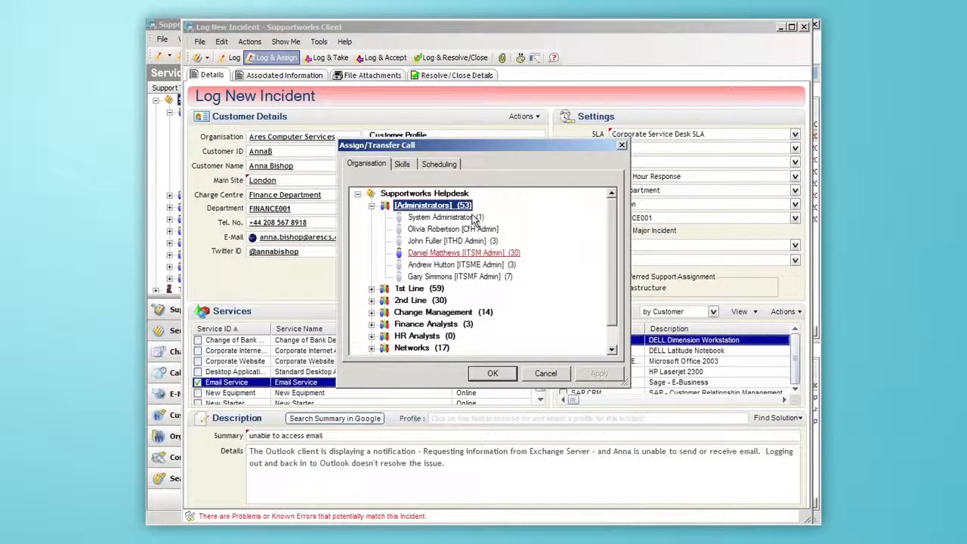
pyautogui.click(372, 289)
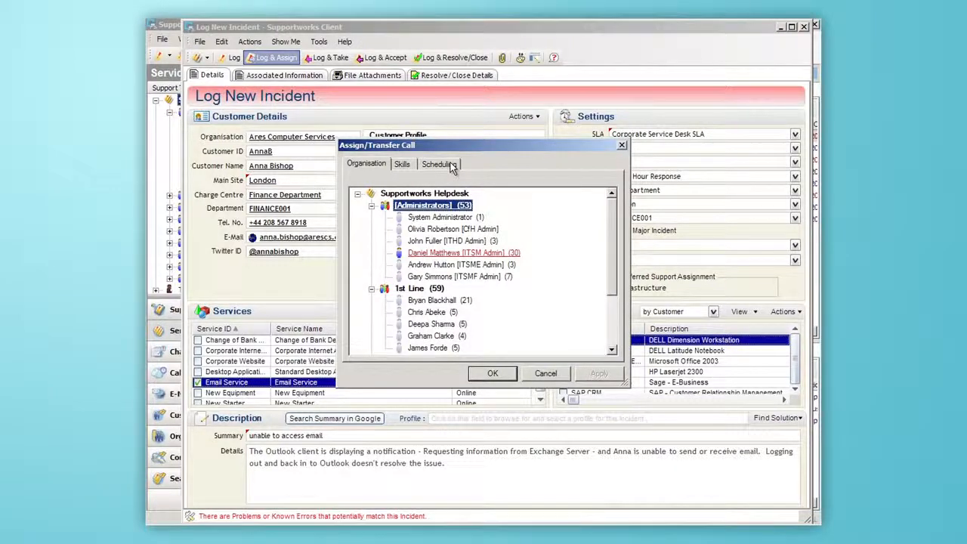
pyautogui.click(444, 257)
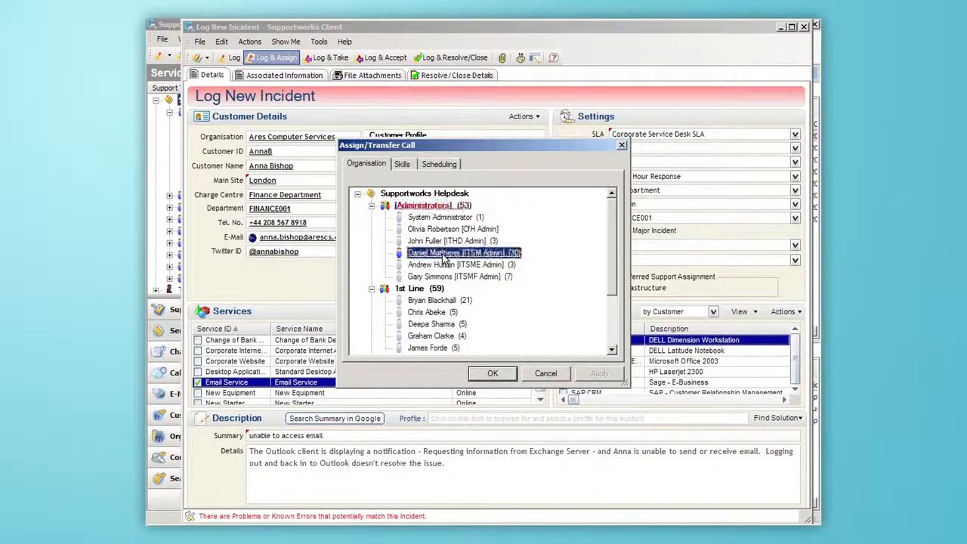
pyautogui.click(493, 374)
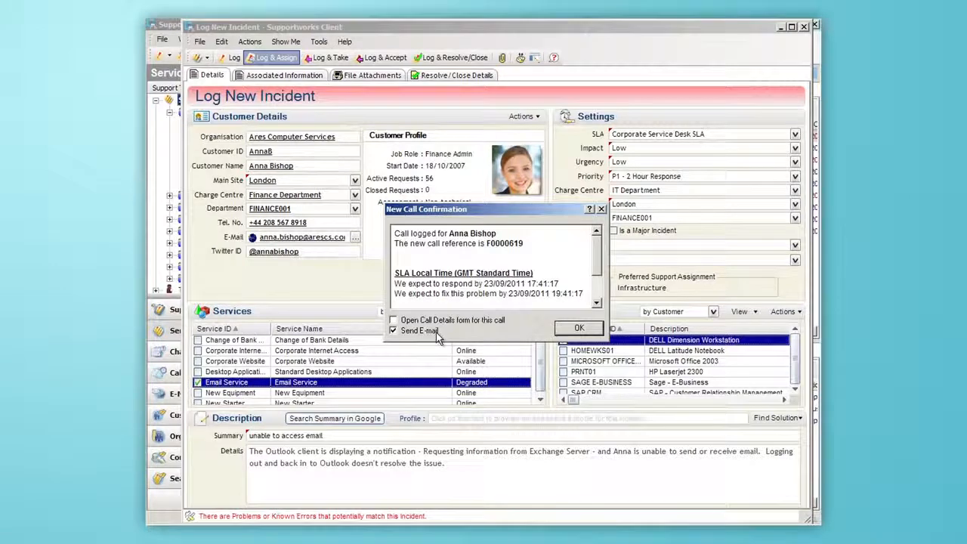
# Confirm the logged call with the e-mail option enabled and send the confirmation message to the customer.
pyautogui.click(579, 328)
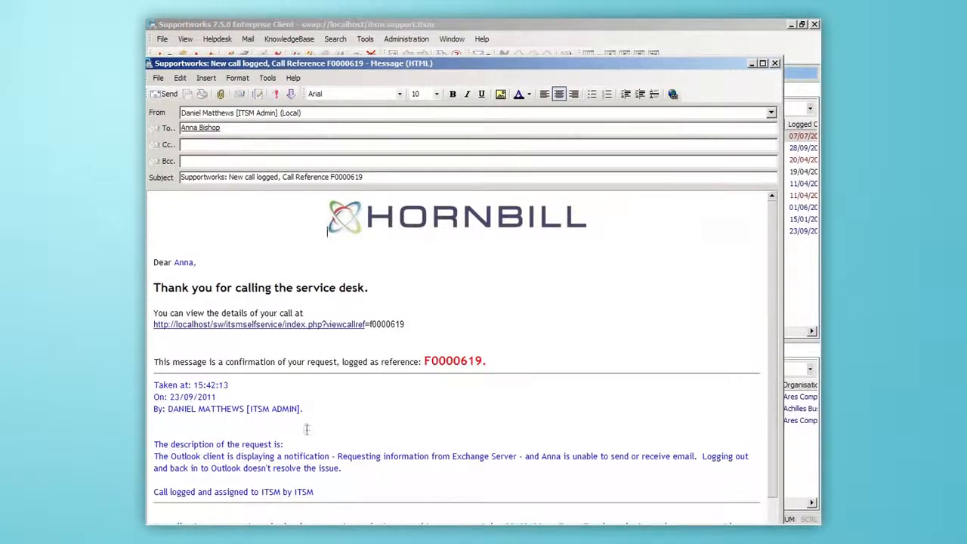
pyautogui.click(165, 93)
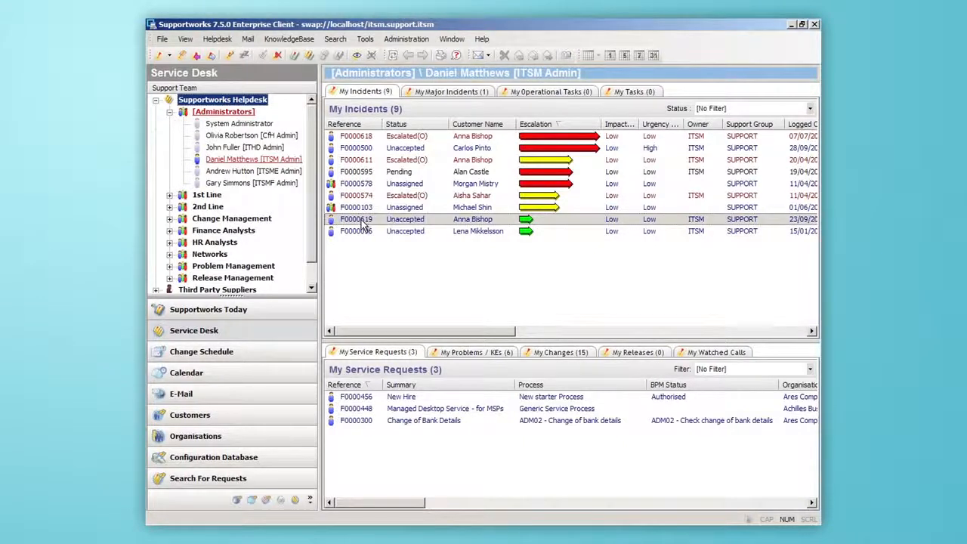
# Accept the newly logged incident as a public update with the customer e-mail option enabled.
pyautogui.rightClick(388, 223)
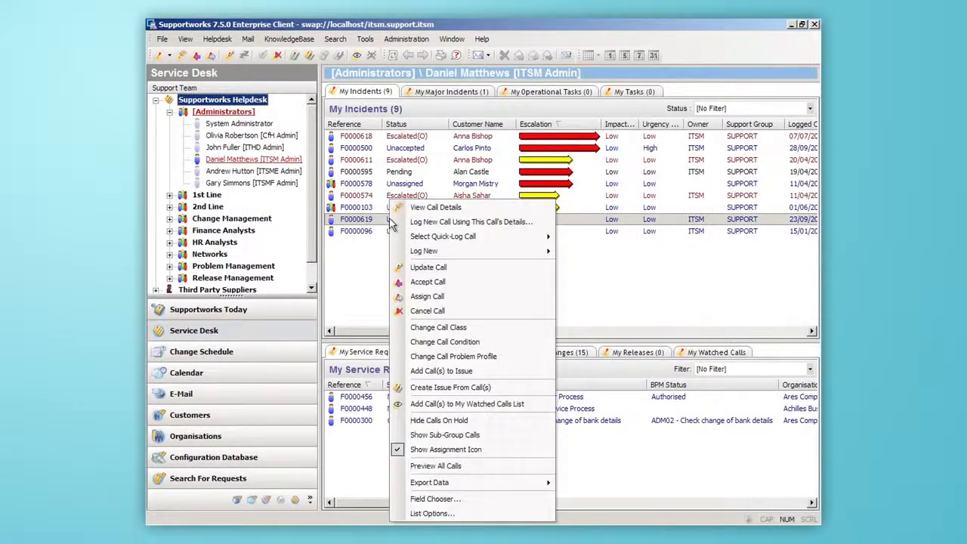
pyautogui.click(435, 283)
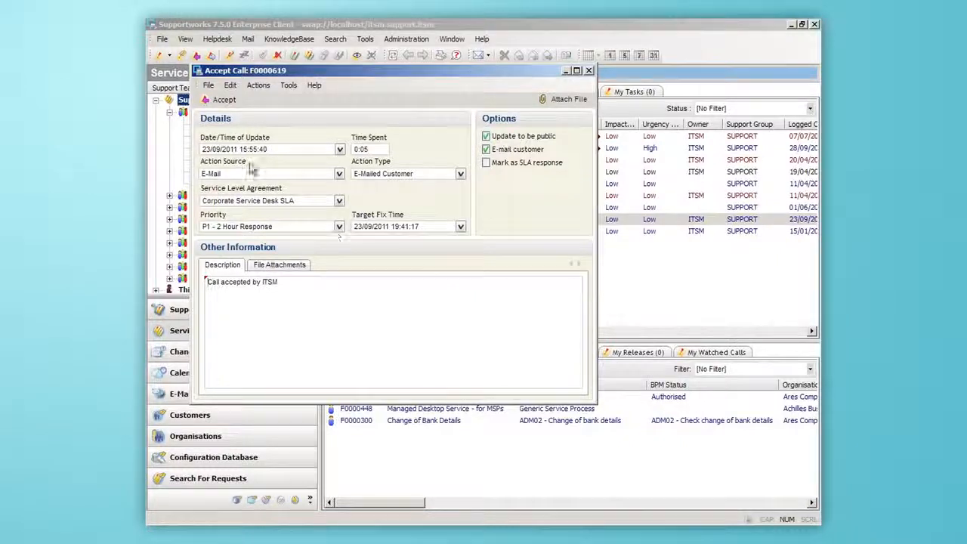
pyautogui.click(220, 101)
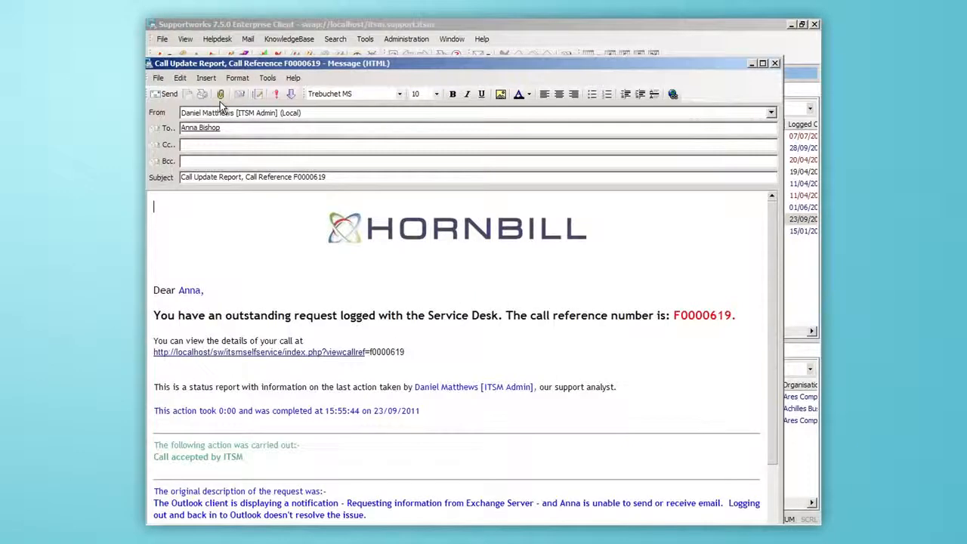